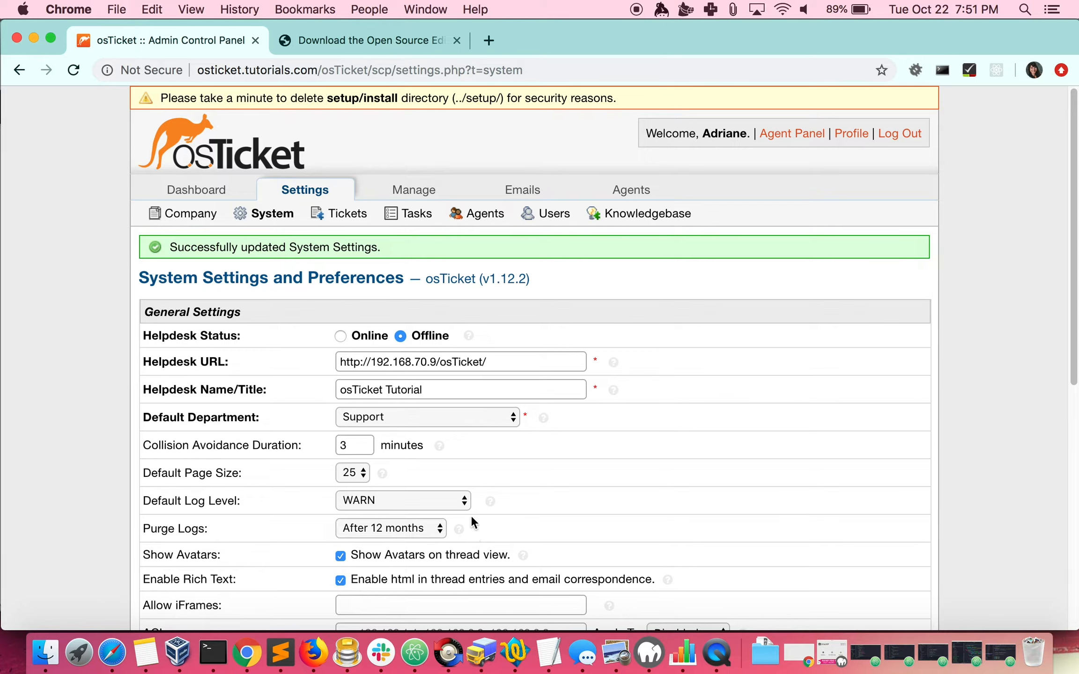
Disable email fetching in the osTicket email settings and save the changes
{"action": "mouse_move", "coordinate": [523, 192]}
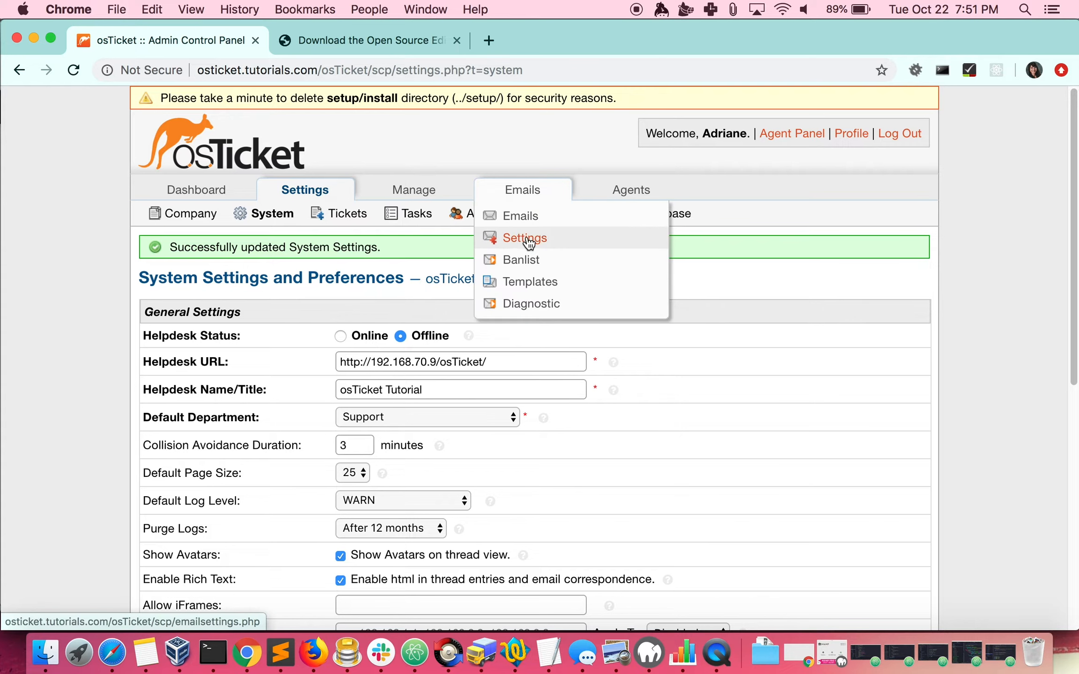
{"action": "left_click", "coordinate": [525, 239]}
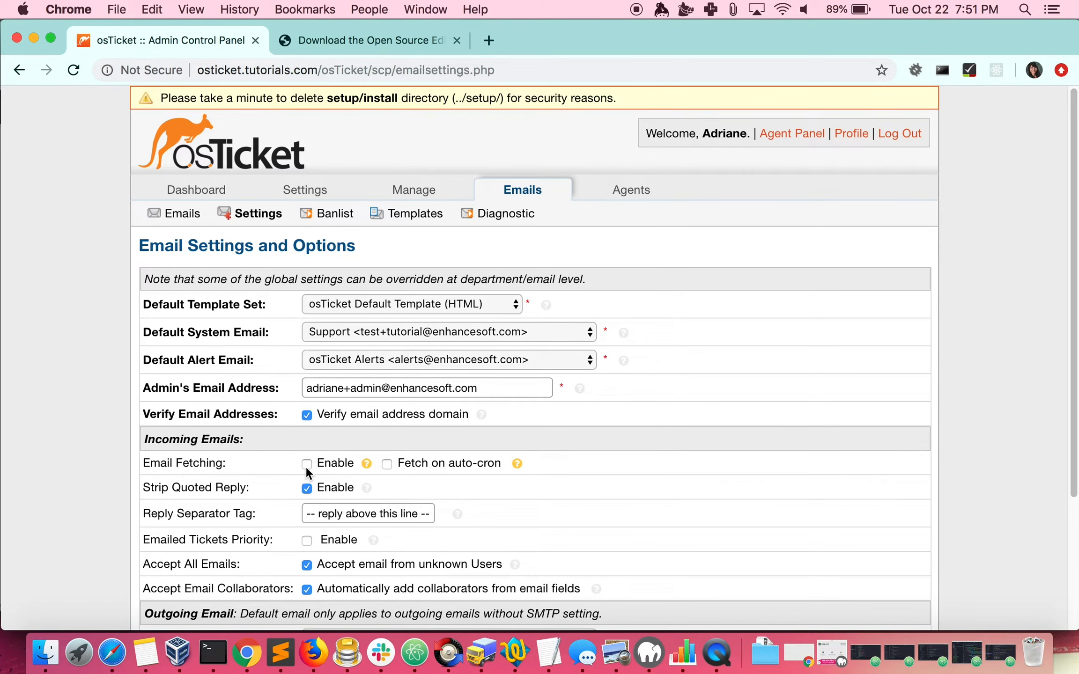
{"action": "scroll", "coordinate": [305, 466], "scroll_direction": "down", "scroll_amount": 5}
{"action": "left_click", "coordinate": [501, 527]}
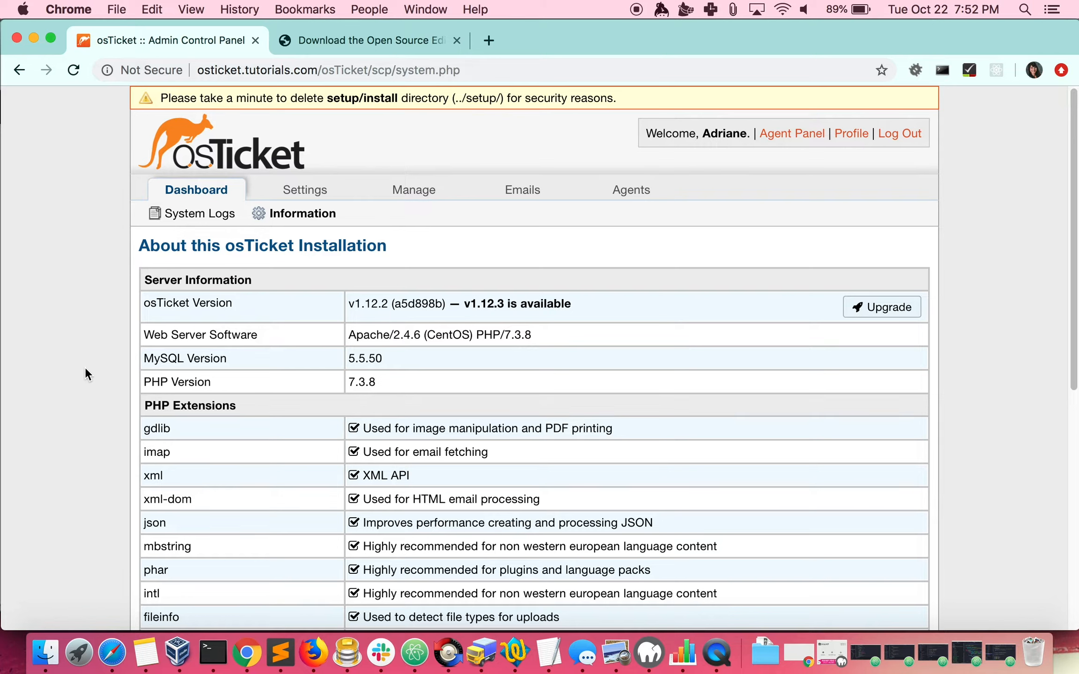
Choose osTicket Core, v1.14-RC2 (Release Candidate) on the osTicket download page and continue to the next download step
{"action": "left_click", "coordinate": [356, 44]}
{"action": "scroll", "coordinate": [19, 347], "scroll_direction": "down", "scroll_amount": 10}
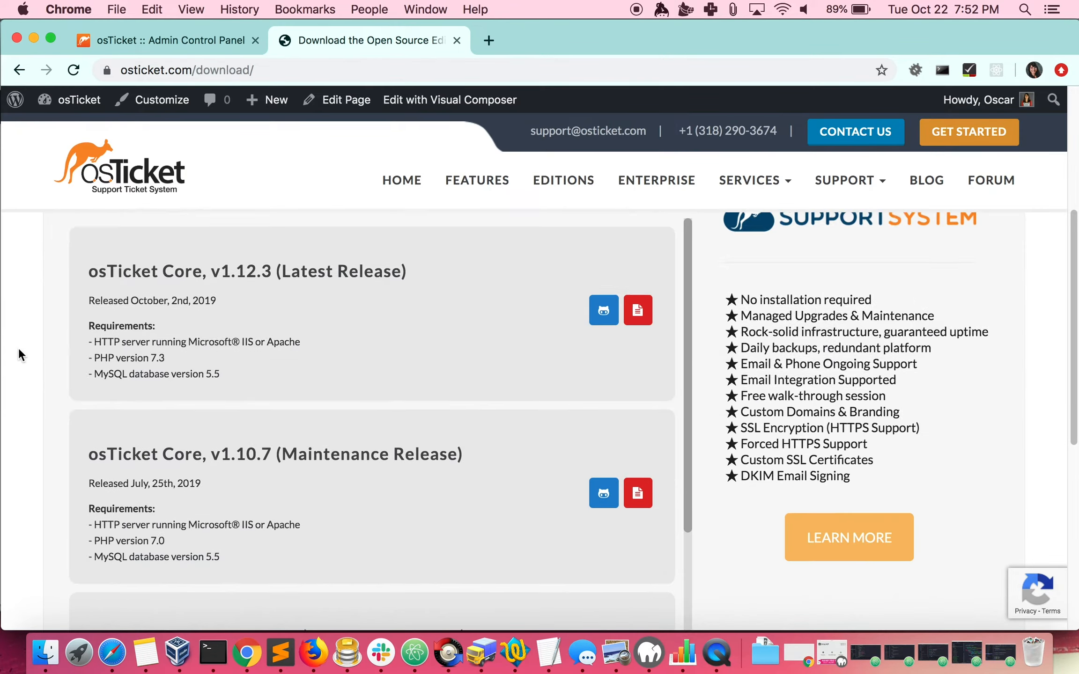
{"action": "scroll", "coordinate": [99, 337], "scroll_direction": "up", "scroll_amount": 3}
{"action": "scroll", "coordinate": [193, 306], "scroll_direction": "down", "scroll_amount": 3}
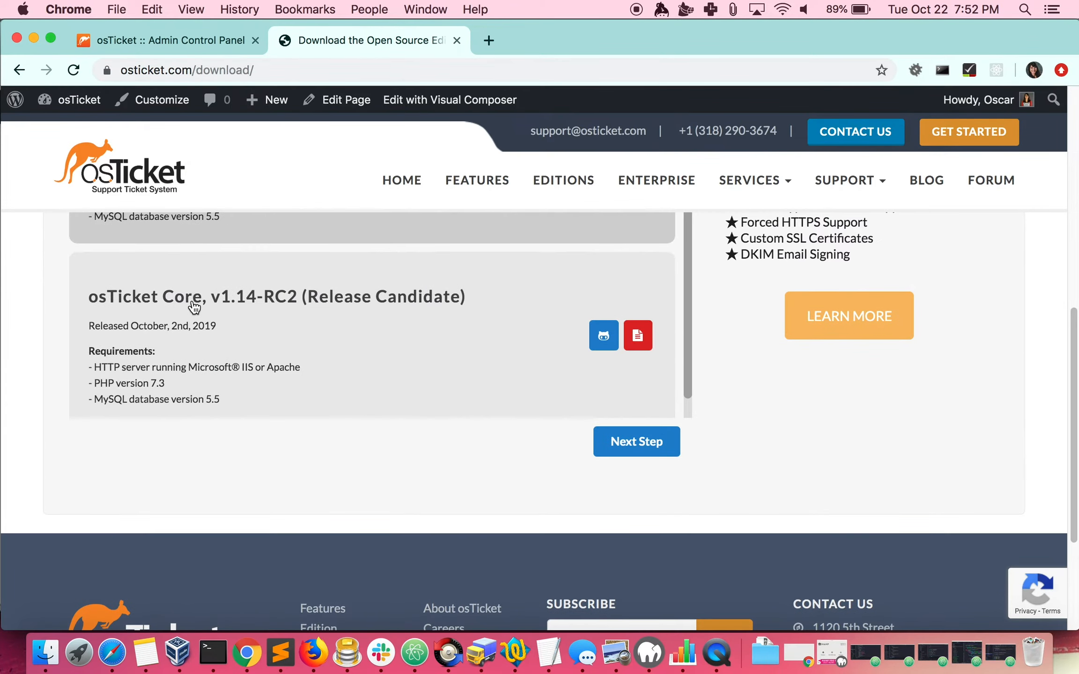
{"action": "left_click", "coordinate": [202, 337]}
{"action": "left_click", "coordinate": [635, 441]}
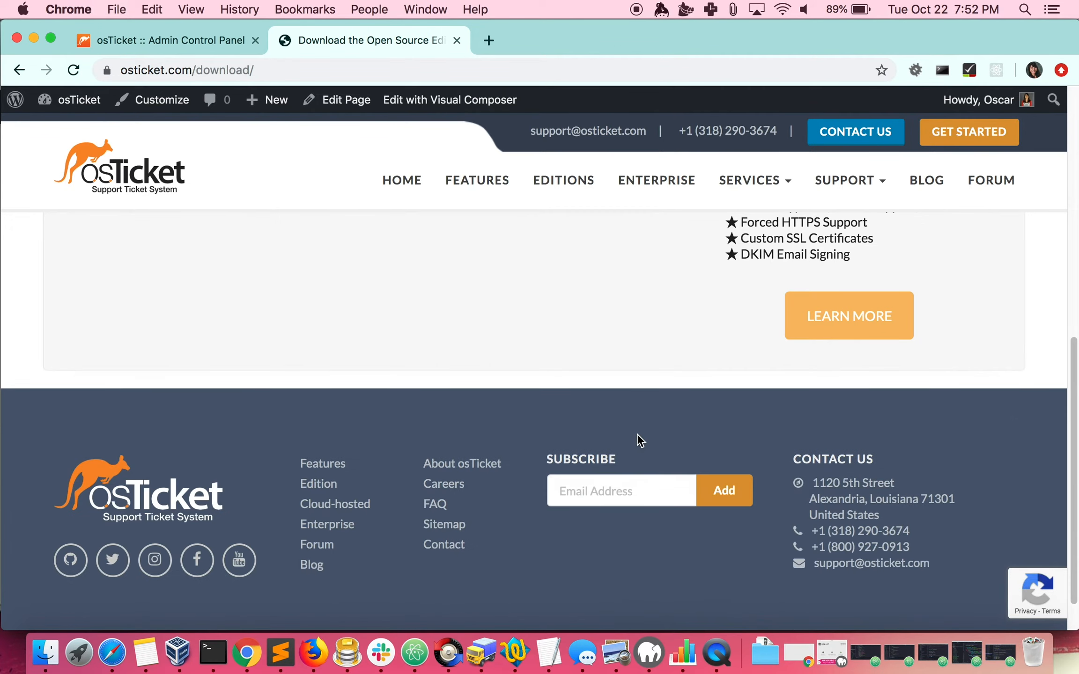
Continue without adding language packs or plugins, decline the mailing list subscription and download the package
{"action": "left_click", "coordinate": [634, 315]}
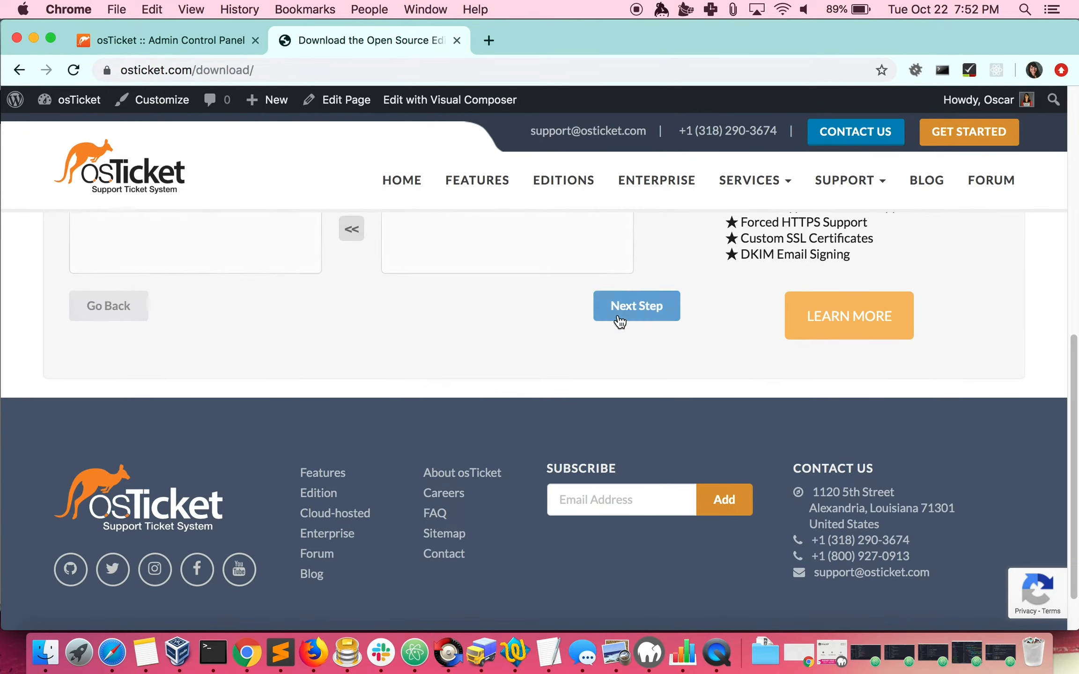
{"action": "left_click", "coordinate": [632, 473]}
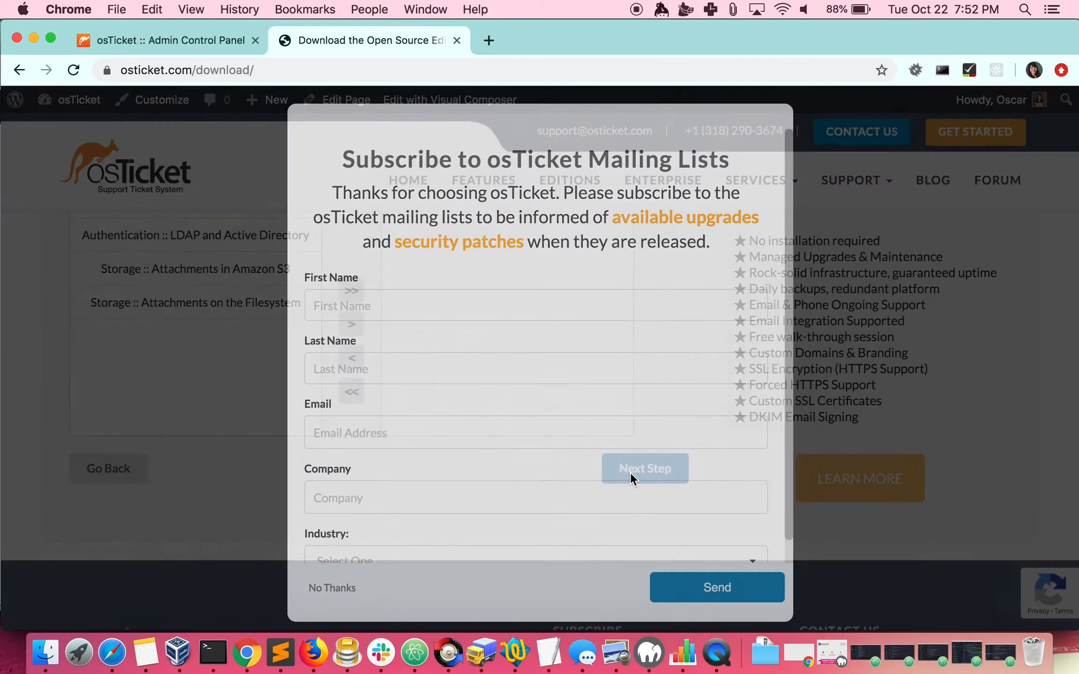
{"action": "left_click", "coordinate": [343, 591]}
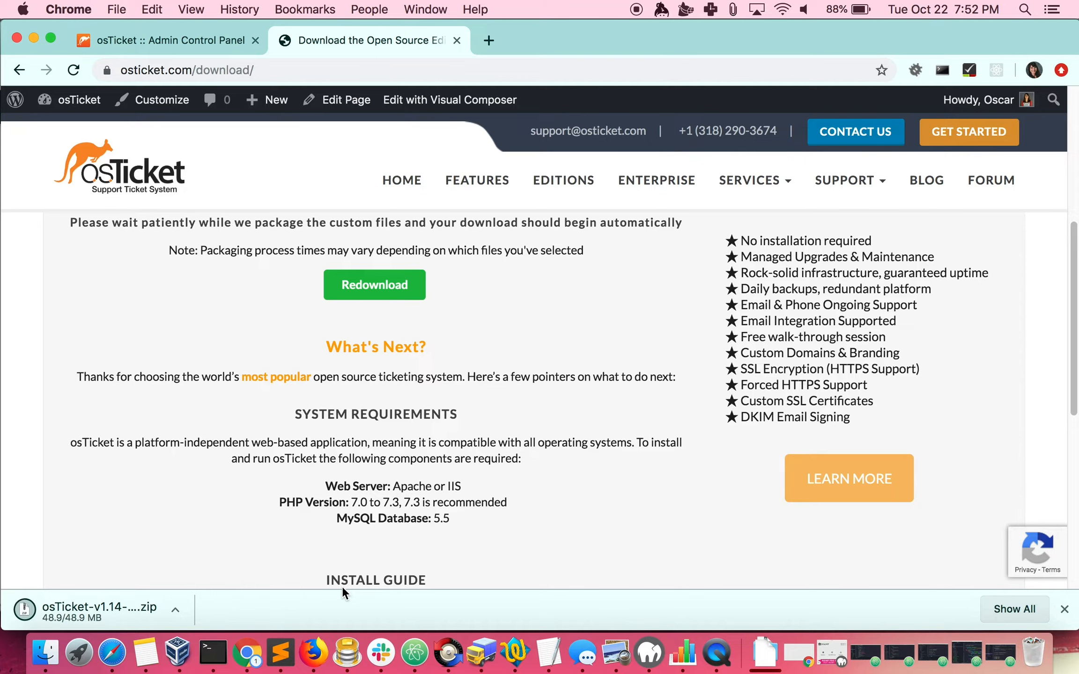
Open the downloaded osTicket-v1.14-rc2 archive and expand the extracted folder and its upload subfolder
{"action": "left_click", "coordinate": [129, 609]}
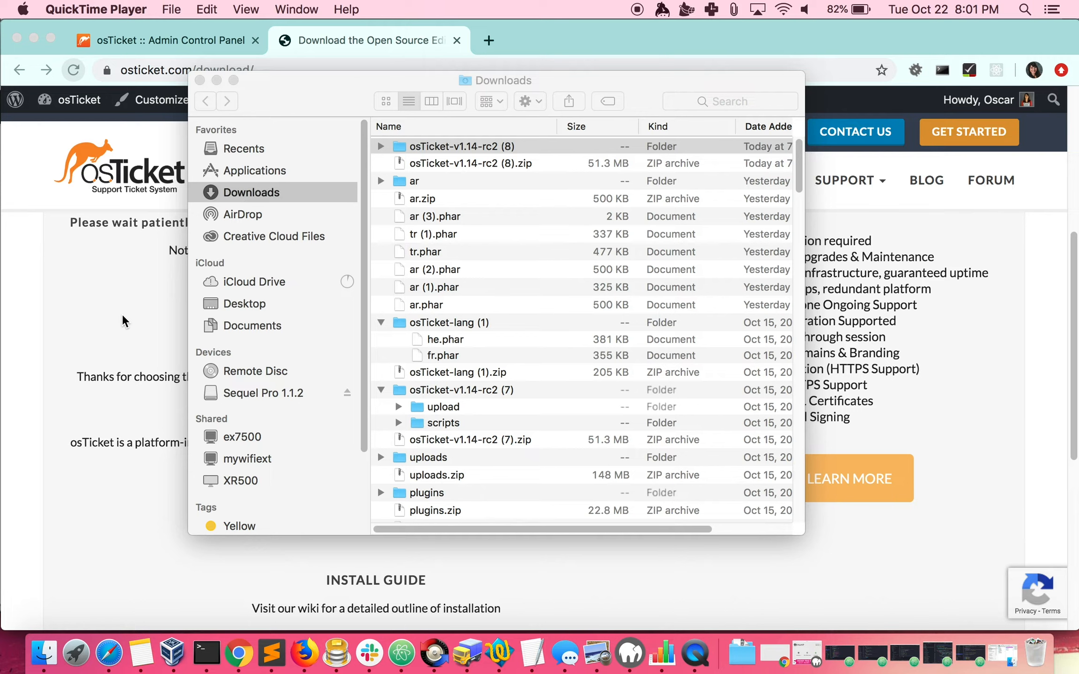
{"action": "left_click", "coordinate": [380, 147]}
{"action": "left_click", "coordinate": [398, 162]}
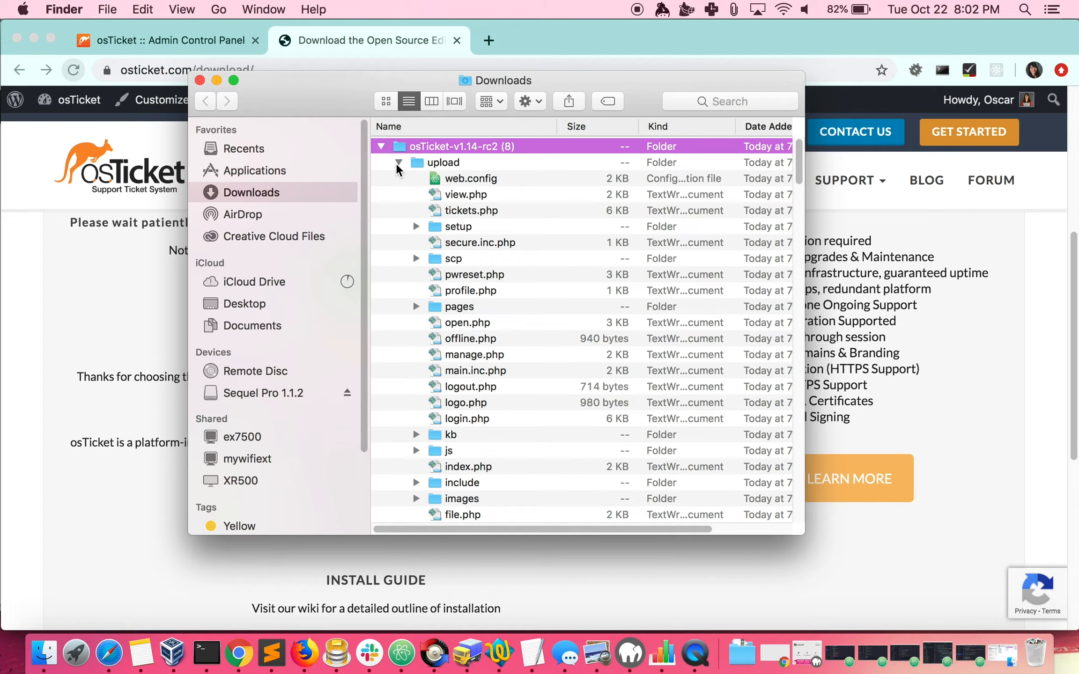
Switch to Transmit and copy ost-config.php from the server's osTicket include folder to the local Downloads folder as a backup
{"action": "left_click", "coordinate": [468, 653]}
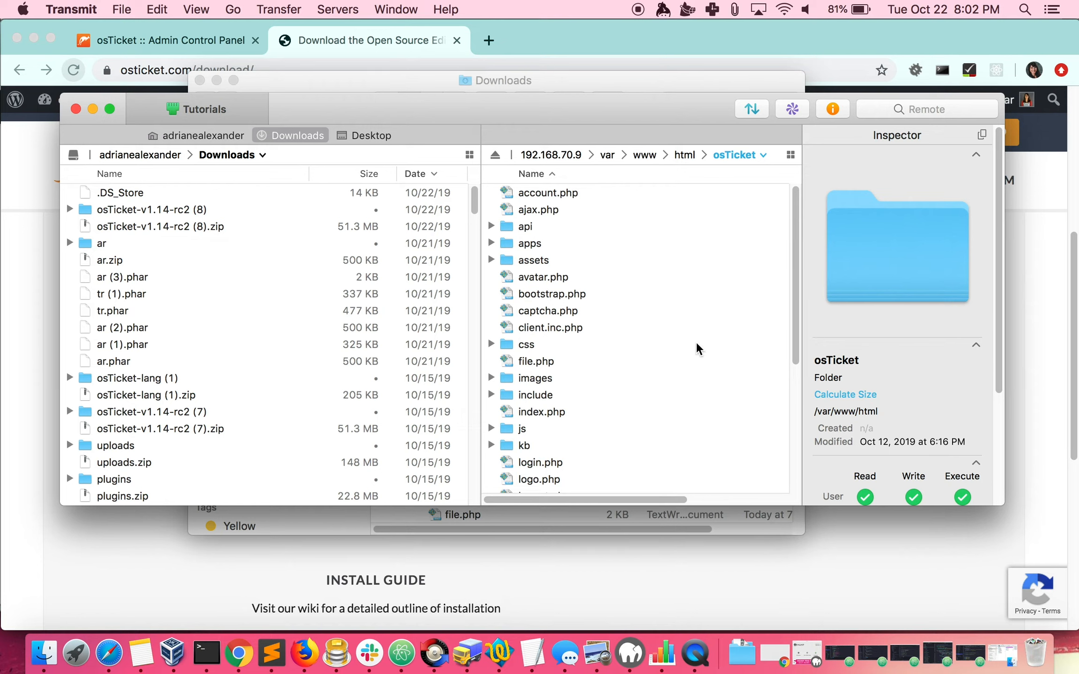
{"action": "left_click", "coordinate": [537, 394]}
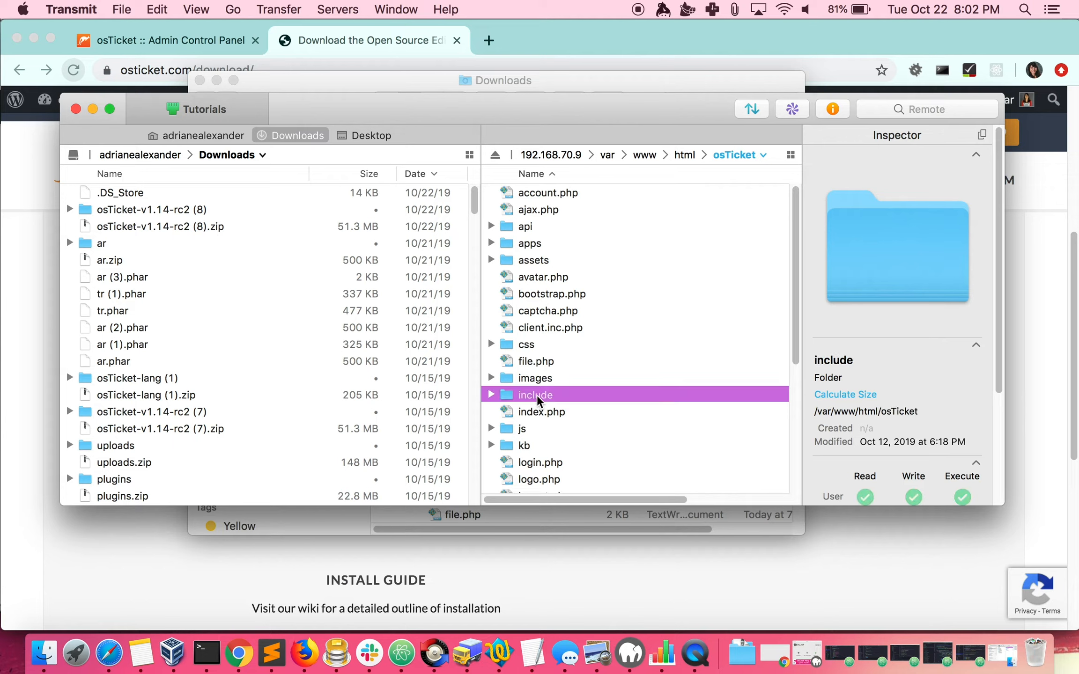
{"action": "double_click", "coordinate": [538, 394]}
{"action": "scroll", "coordinate": [563, 344], "scroll_direction": "down", "scroll_amount": 5}
{"action": "scroll", "coordinate": [563, 345], "scroll_direction": "down", "scroll_amount": 20}
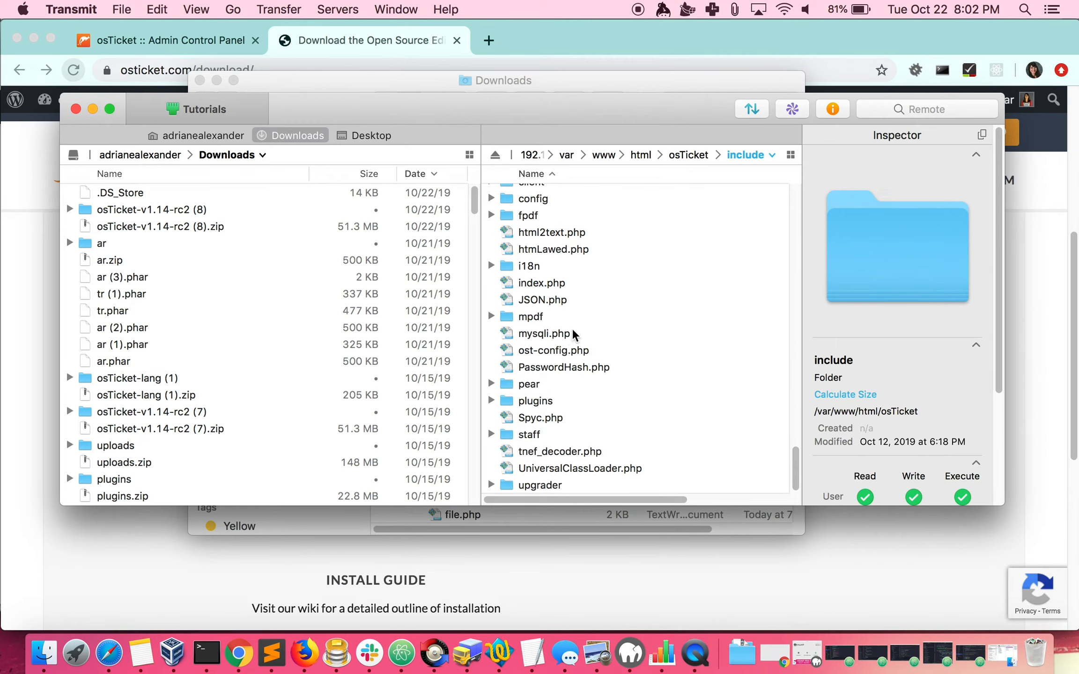
{"action": "left_click", "coordinate": [559, 351]}
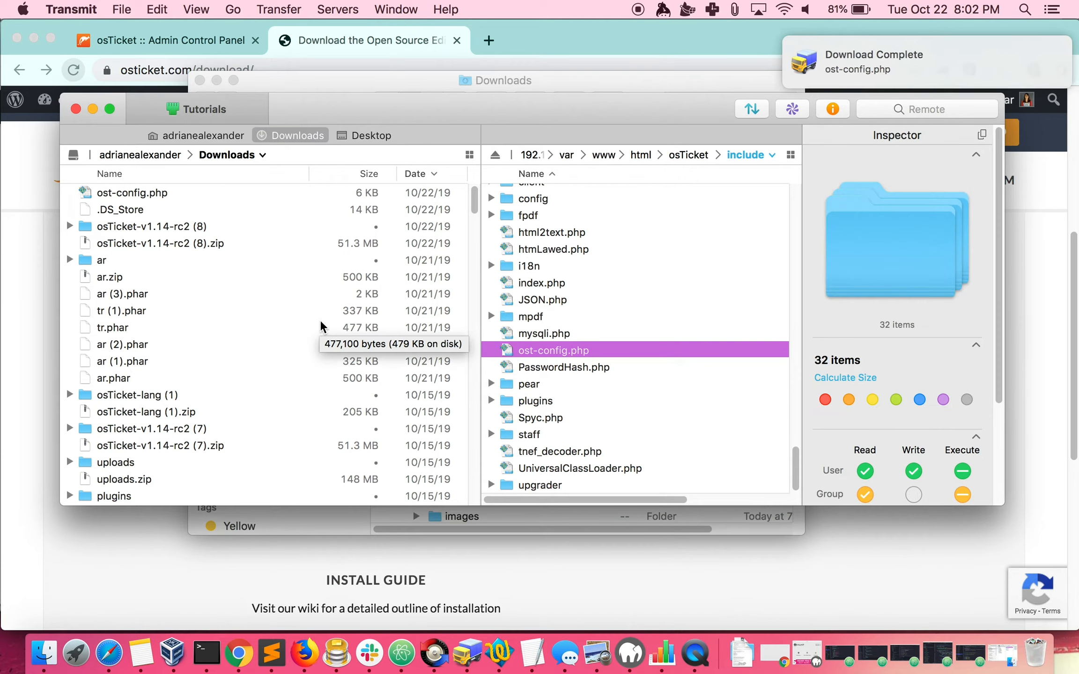
Expand the local upload folder inside osTicket-v1.14-rc2 (8) and return the server side to the osTicket folder
{"action": "left_click", "coordinate": [70, 226]}
{"action": "left_click", "coordinate": [83, 261]}
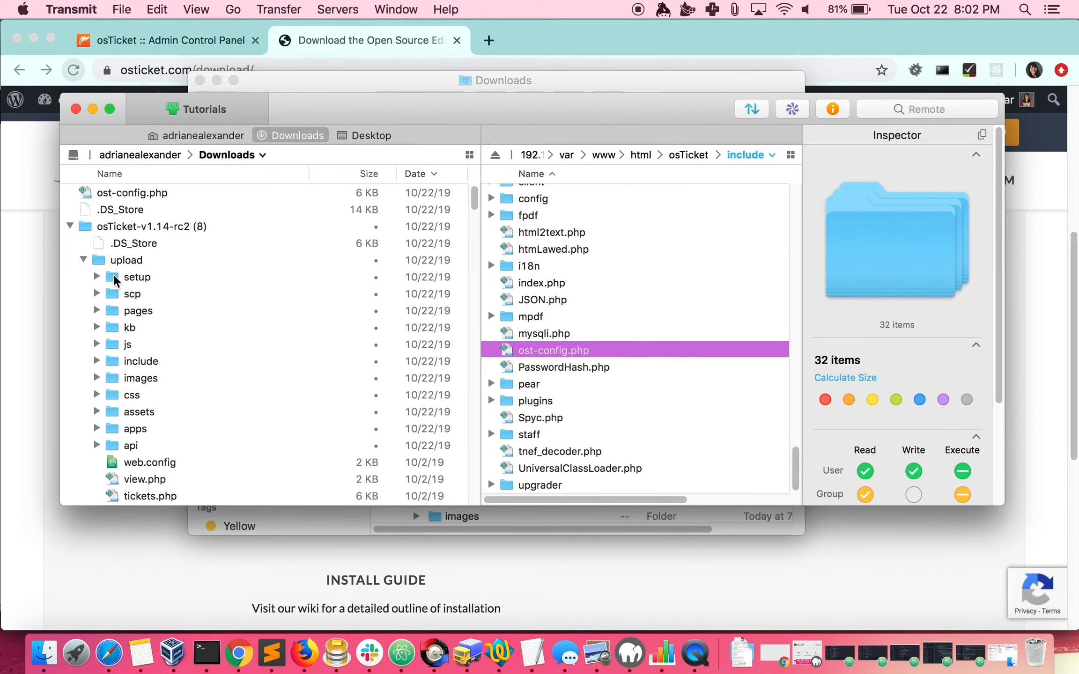
{"action": "left_click", "coordinate": [137, 280]}
{"action": "scroll", "coordinate": [189, 307], "scroll_direction": "down", "scroll_amount": 3}
{"action": "scroll", "coordinate": [191, 308], "scroll_direction": "down", "scroll_amount": 5}
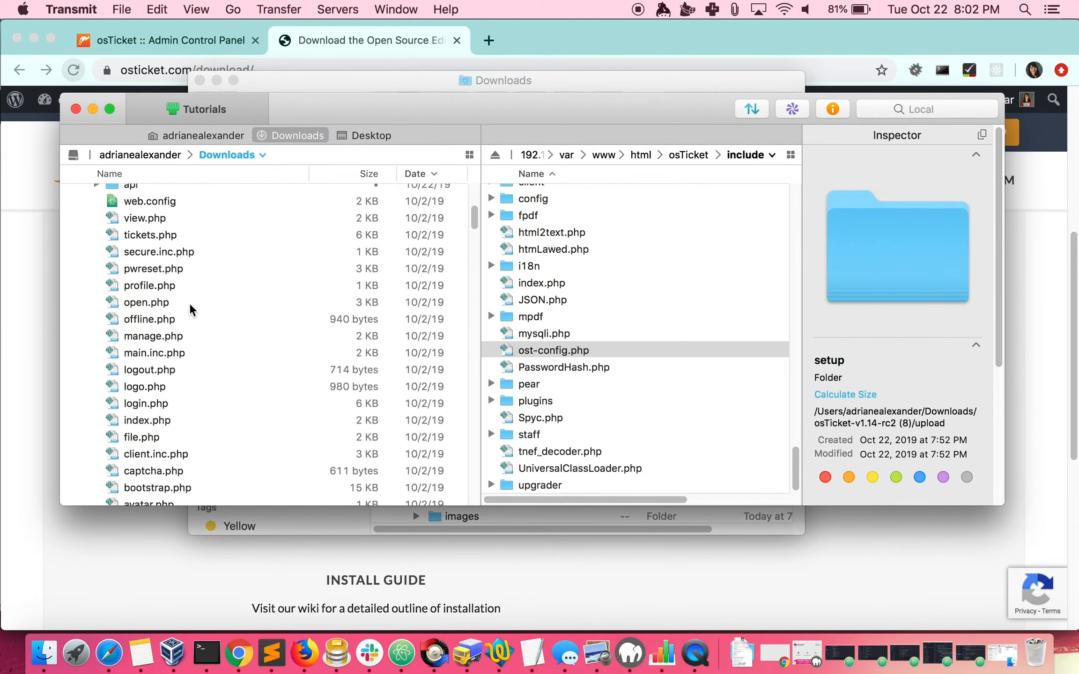
{"action": "left_click", "coordinate": [688, 154]}
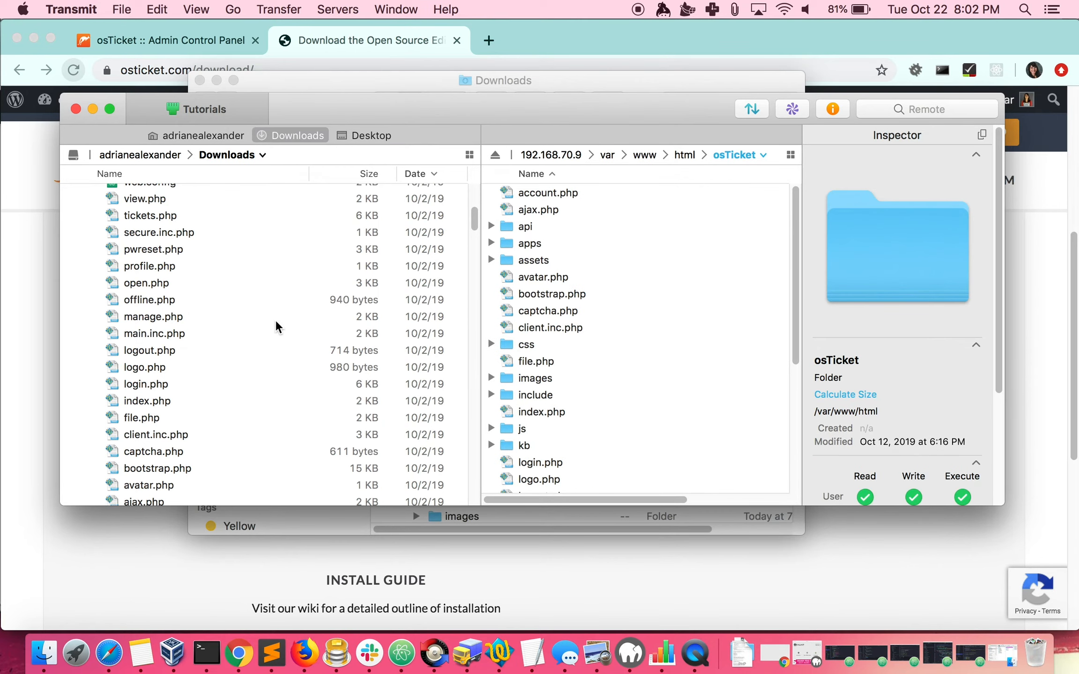
Upload the entire contents of the local upload folder, from setup to account.php, to the server's osTicket folder, replacing all existing items
{"action": "scroll", "coordinate": [205, 293], "scroll_direction": "up", "scroll_amount": 3}
{"action": "scroll", "coordinate": [205, 293], "scroll_direction": "down", "scroll_amount": 6}
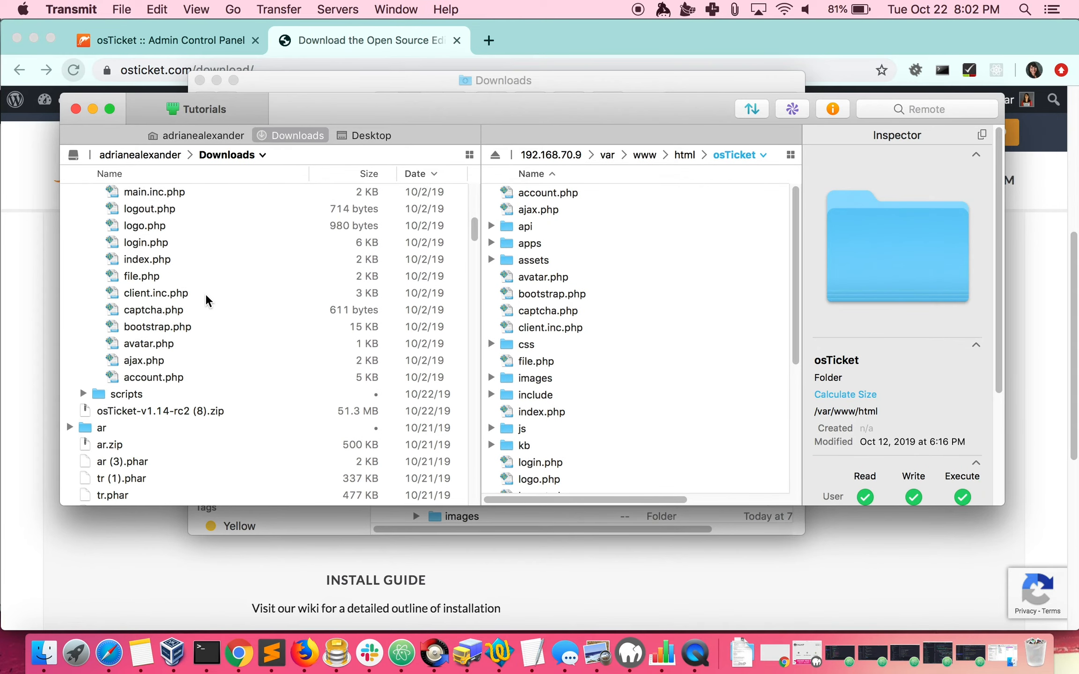
{"action": "left_click", "coordinate": [162, 317], "text": "shift"}
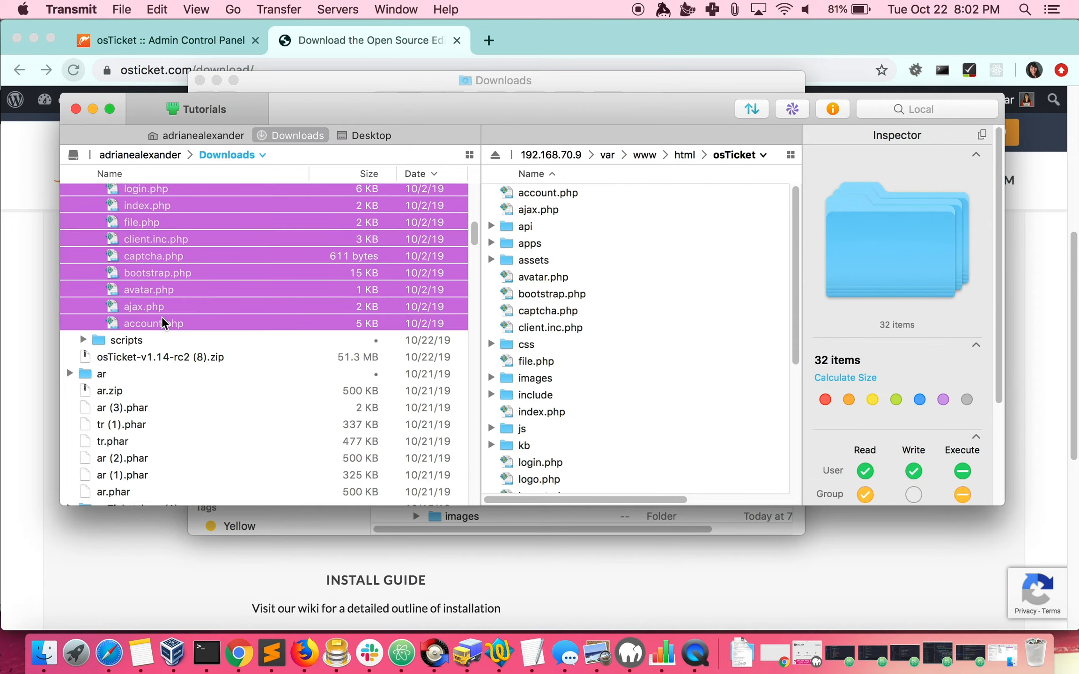
{"action": "scroll", "coordinate": [162, 317], "scroll_direction": "up", "scroll_amount": 8}
{"action": "scroll", "coordinate": [162, 317], "scroll_direction": "up", "scroll_amount": 5}
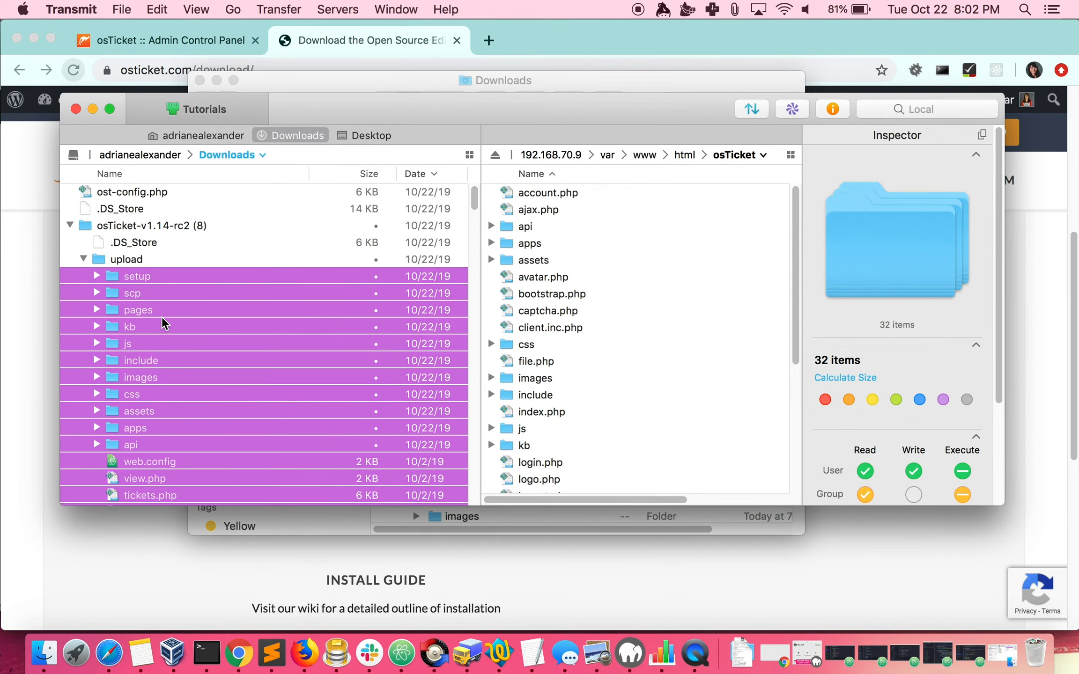
{"action": "left_click", "coordinate": [635, 346]}
{"action": "left_click", "coordinate": [622, 325]}
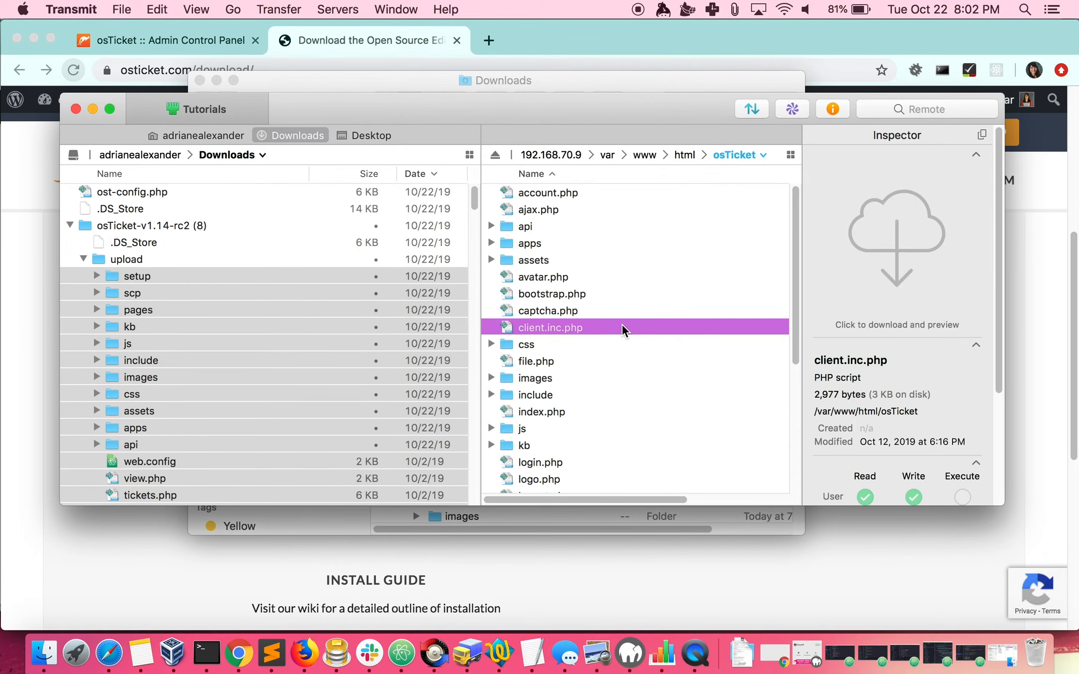
{"action": "key", "text": "super+v"}
{"action": "left_click", "coordinate": [383, 358]}
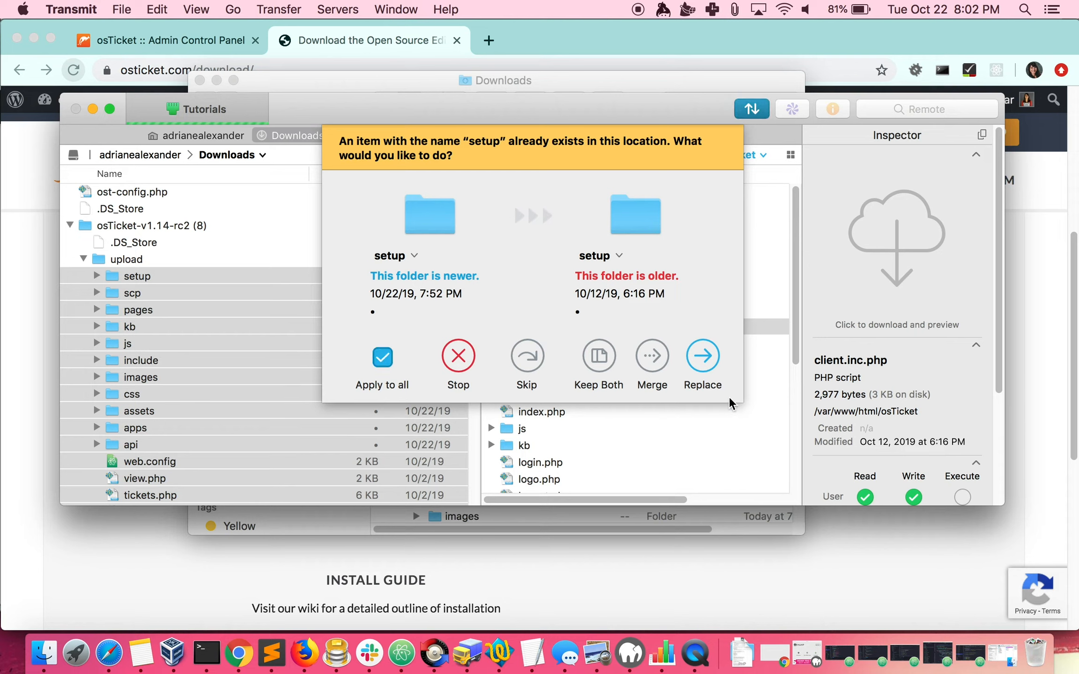
{"action": "left_click", "coordinate": [702, 359]}
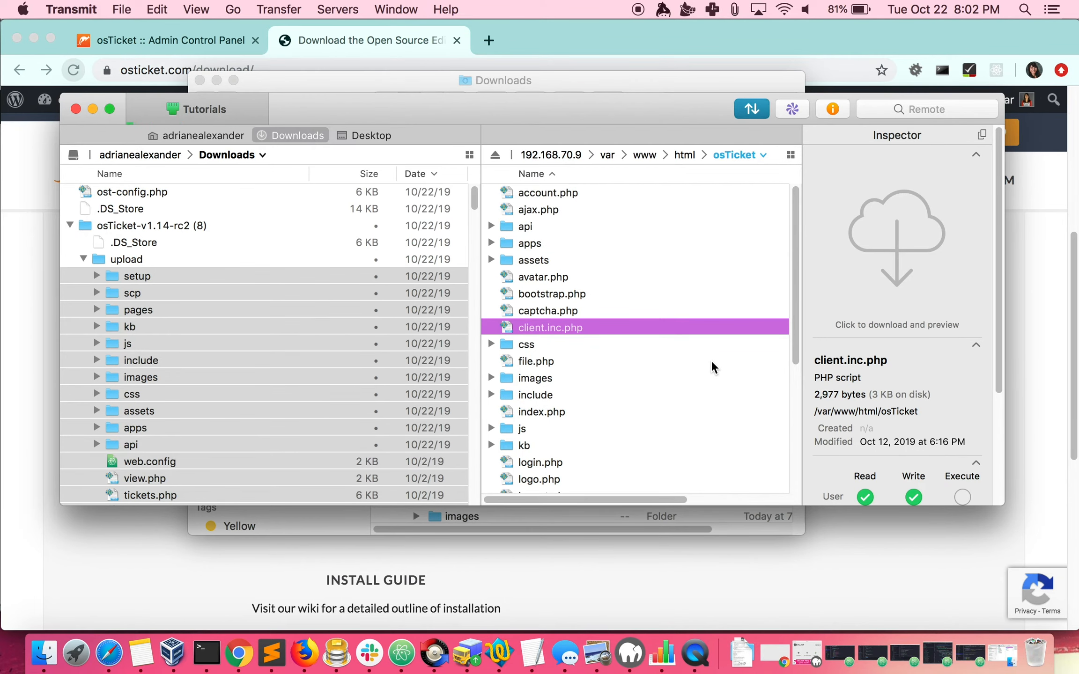
{"action": "left_click", "coordinate": [383, 358]}
{"action": "left_click", "coordinate": [703, 360]}
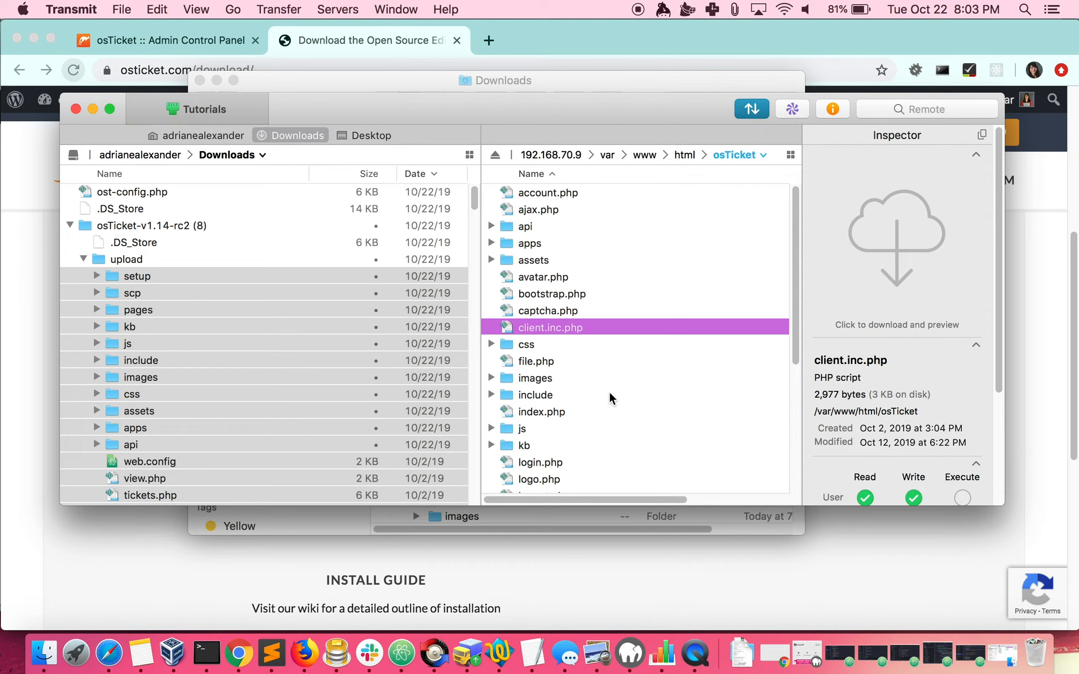
Open the server's include folder and upload the backed-up ost-config.php from Downloads into it
{"action": "left_click", "coordinate": [543, 396]}
{"action": "double_click", "coordinate": [547, 395]}
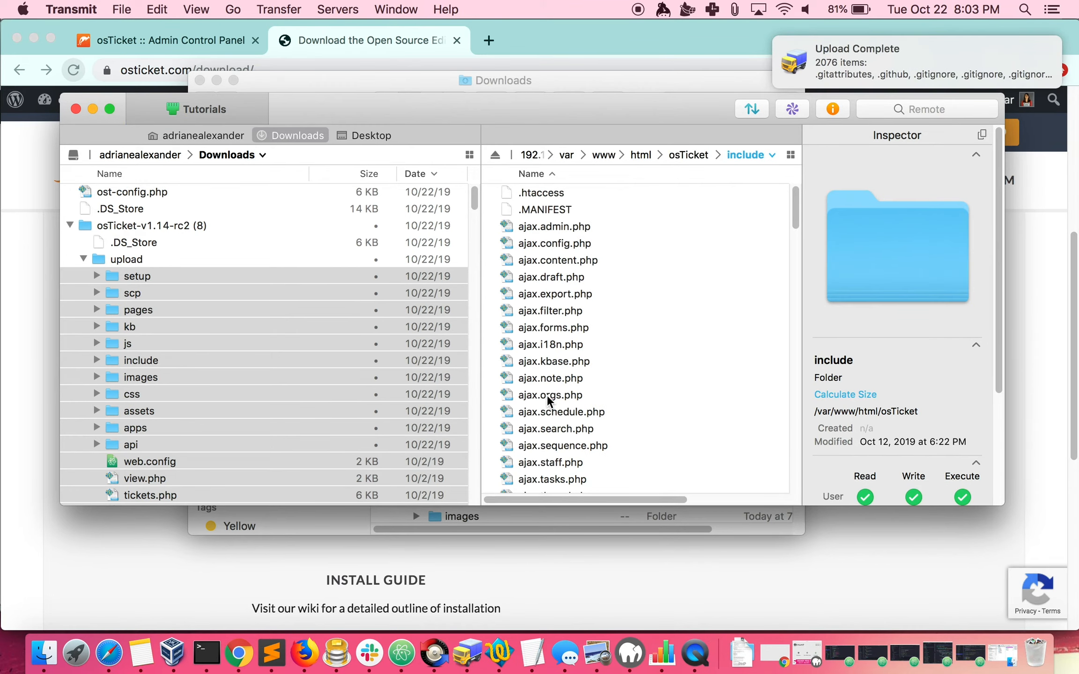
{"action": "scroll", "coordinate": [572, 393], "scroll_direction": "down", "scroll_amount": 15}
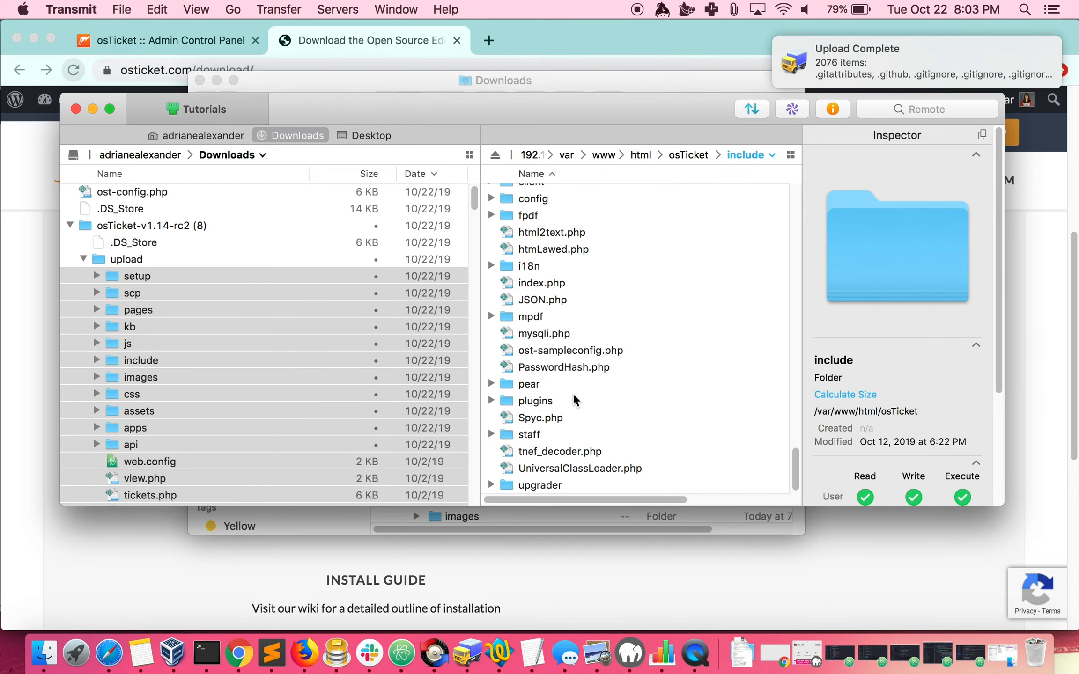
{"action": "left_click", "coordinate": [147, 190]}
{"action": "left_click", "coordinate": [147, 193]}
{"action": "left_click_drag", "start_coordinate": [147, 192], "coordinate": [601, 352]}
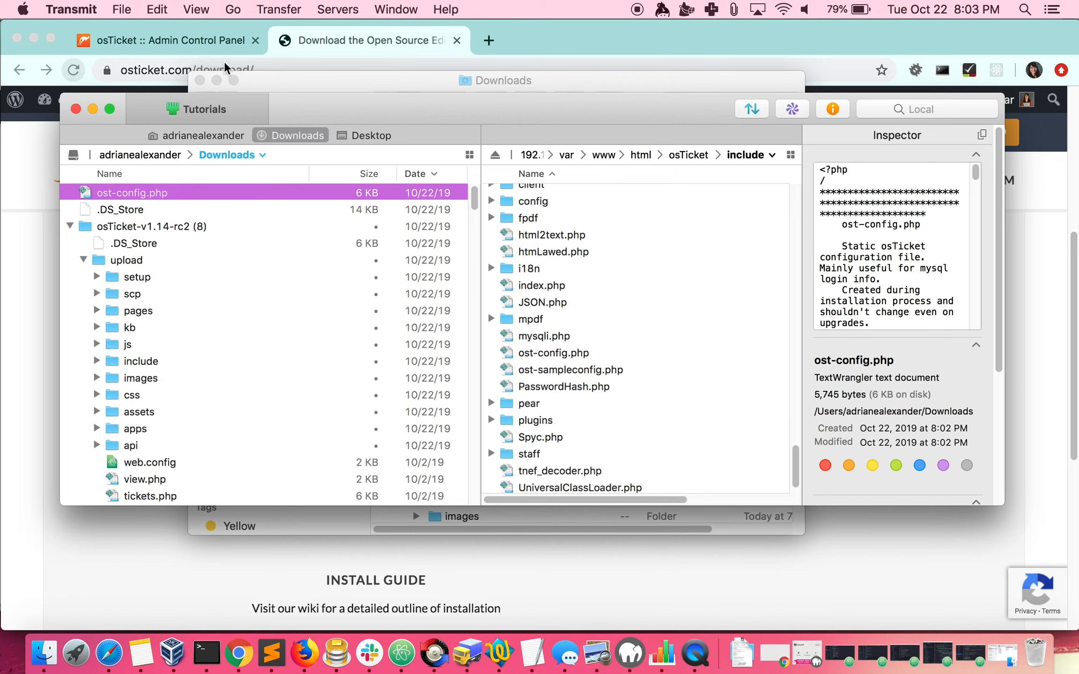
Switch to the osTicket admin panel in Chrome, start the upgrader and apply the database migration to v1.14-rc2
{"action": "left_click", "coordinate": [196, 40]}
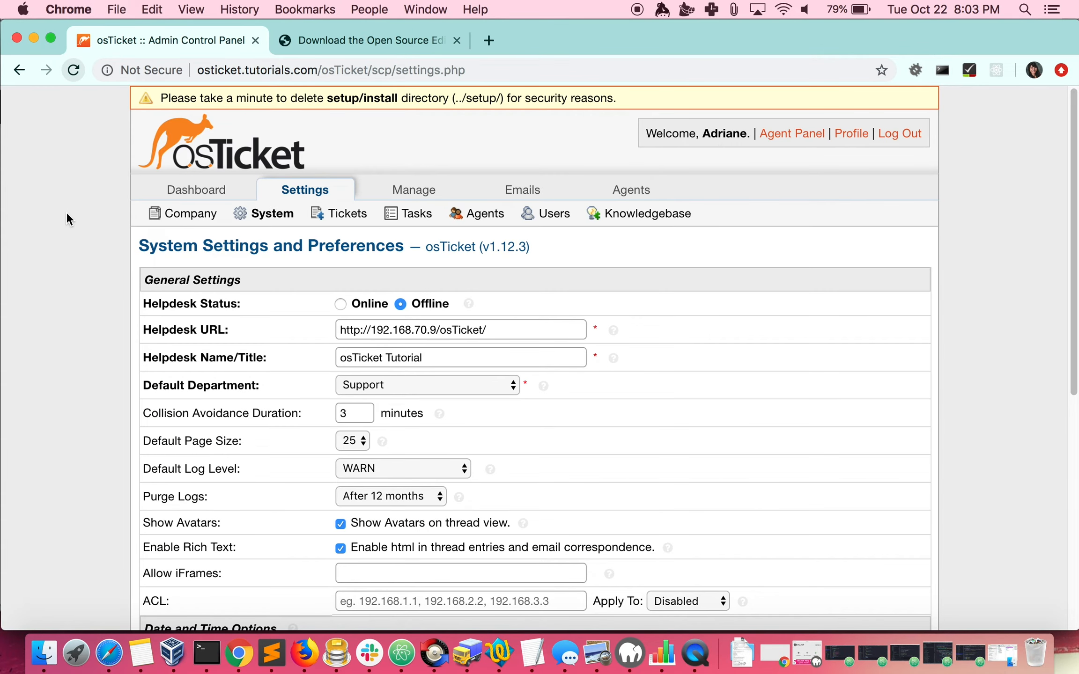
{"action": "mouse_move", "coordinate": [187, 191]}
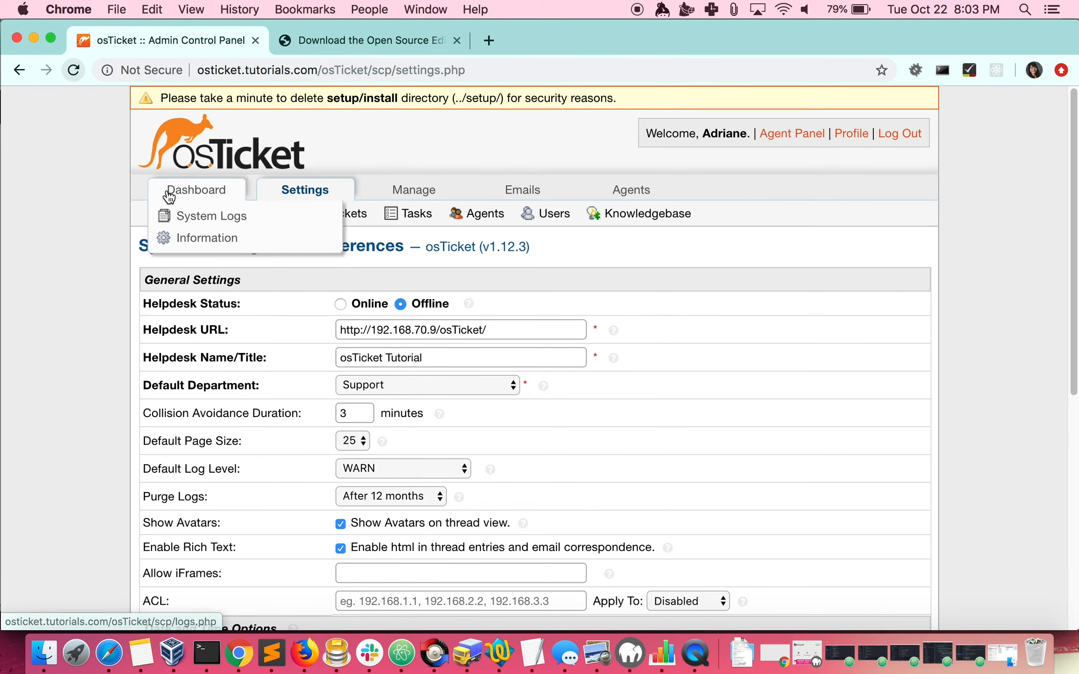
{"action": "left_click", "coordinate": [194, 238]}
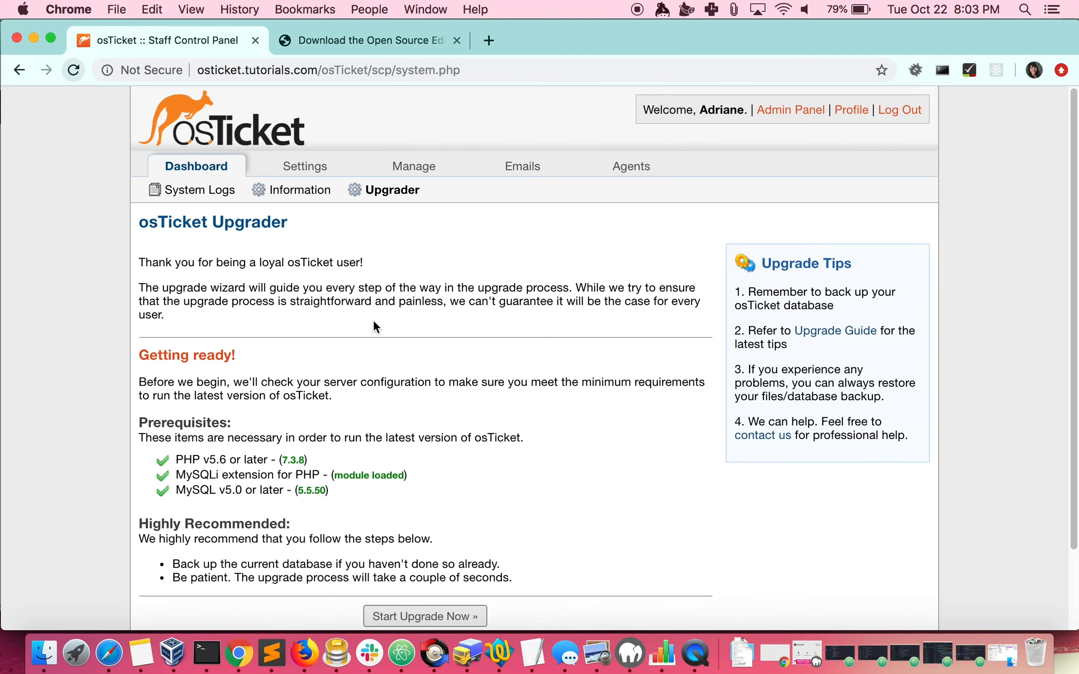
{"action": "scroll", "coordinate": [375, 321], "scroll_direction": "down", "scroll_amount": 3}
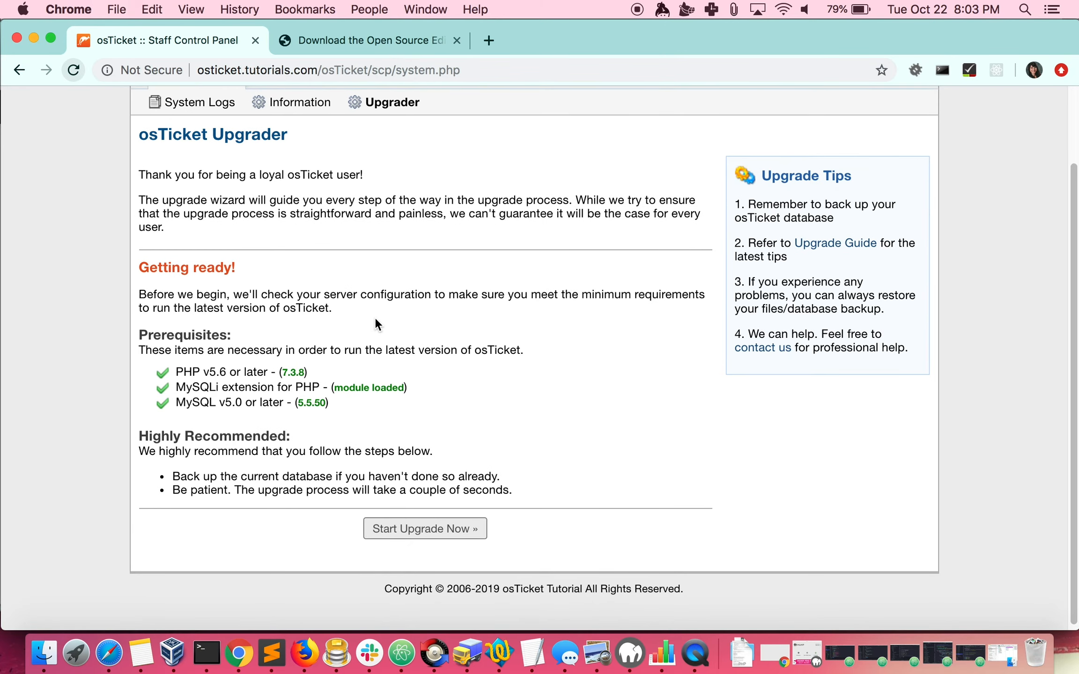
{"action": "left_click", "coordinate": [456, 538]}
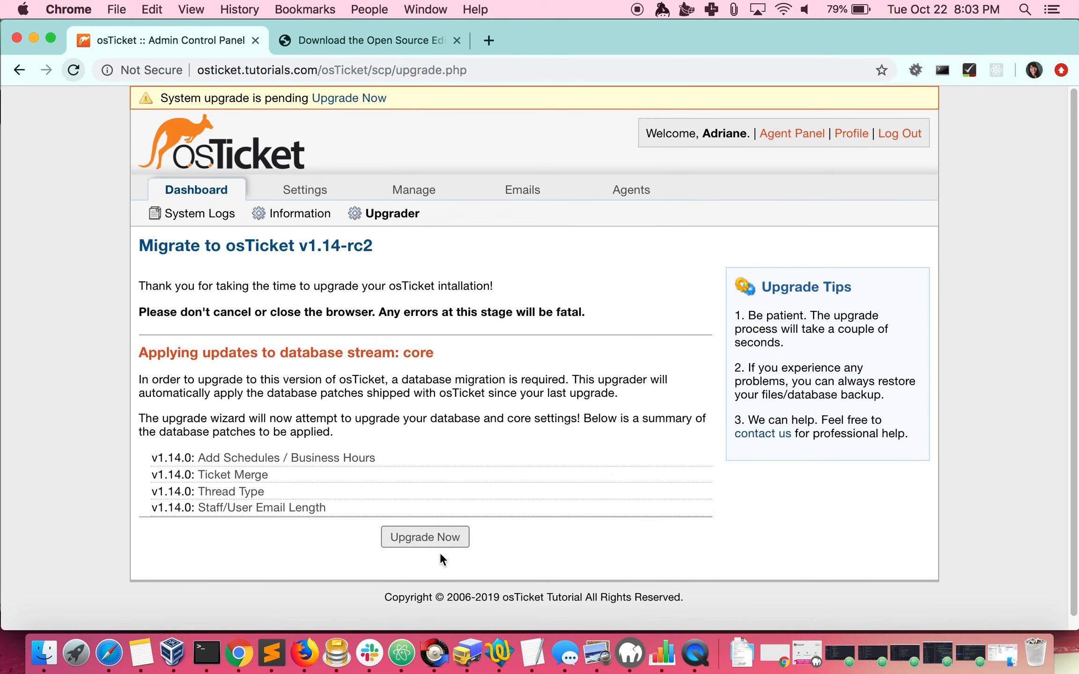
{"action": "left_click", "coordinate": [438, 542]}
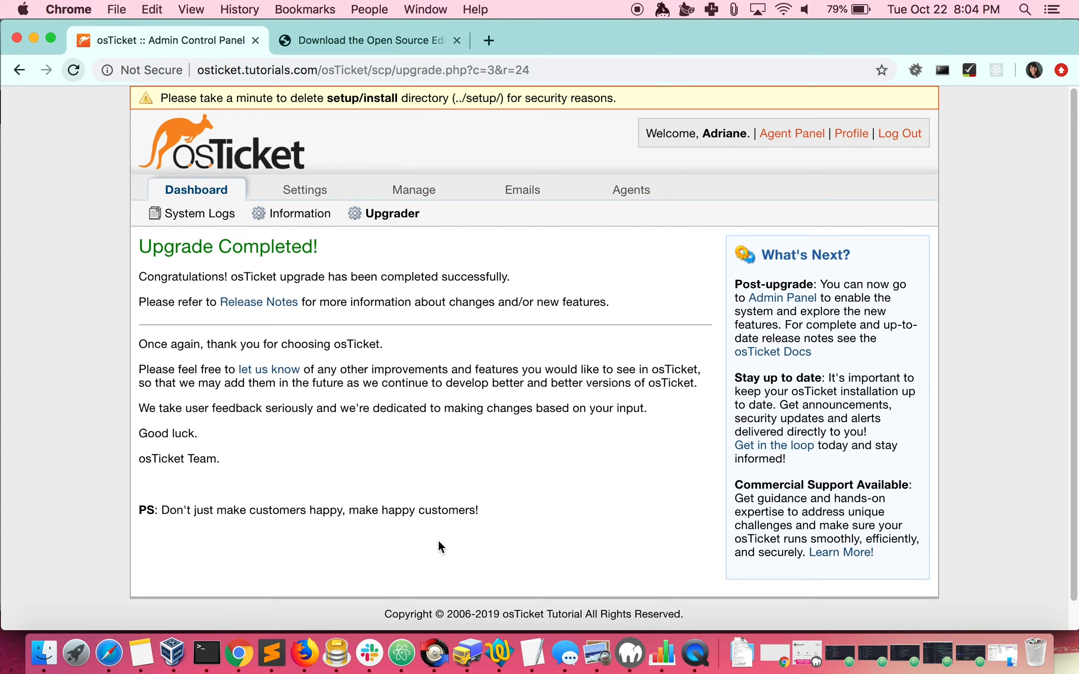
Set the Helpdesk Status to Online in the system settings and save the changes
{"action": "left_click", "coordinate": [304, 197]}
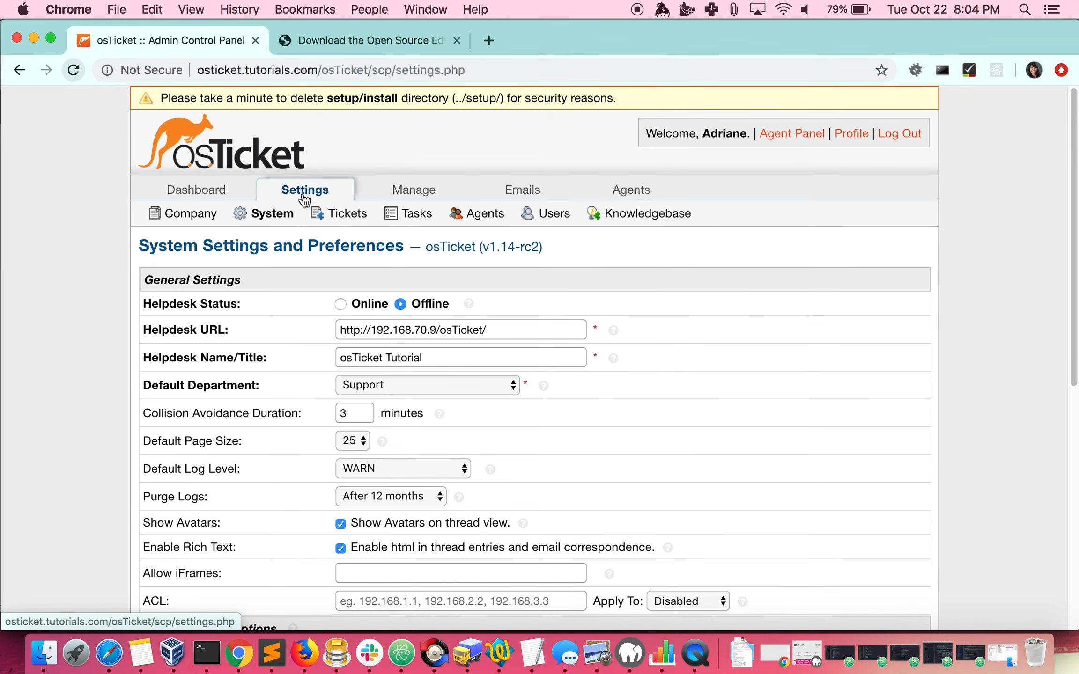
{"action": "left_click", "coordinate": [340, 305]}
{"action": "scroll", "coordinate": [341, 308], "scroll_direction": "down", "scroll_amount": 10}
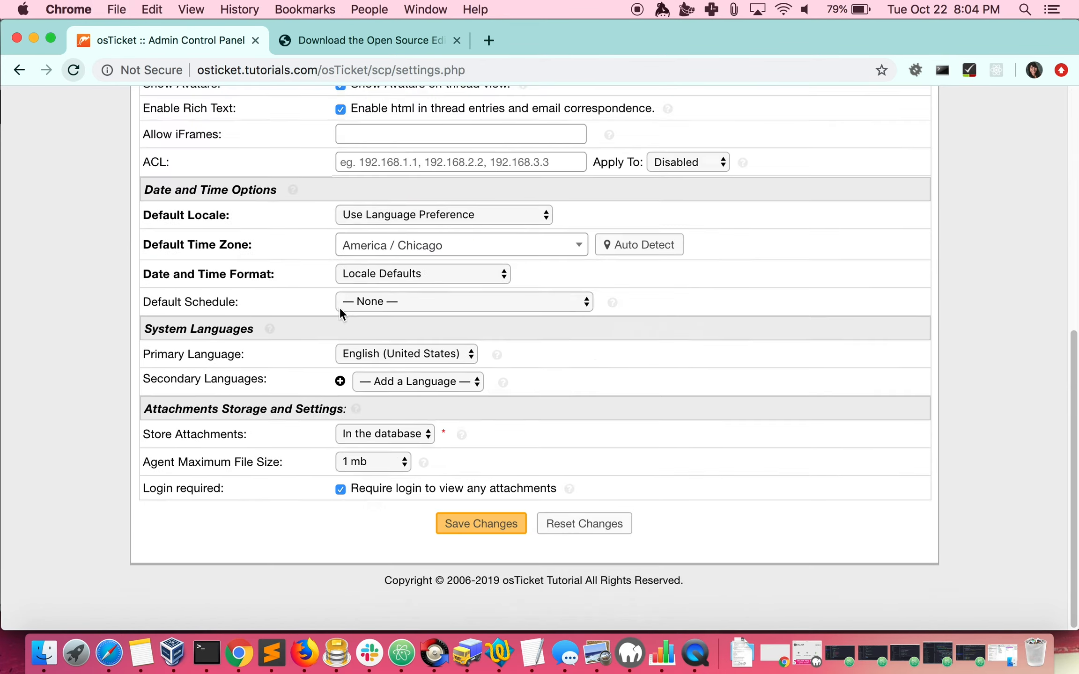
{"action": "left_click", "coordinate": [466, 527]}
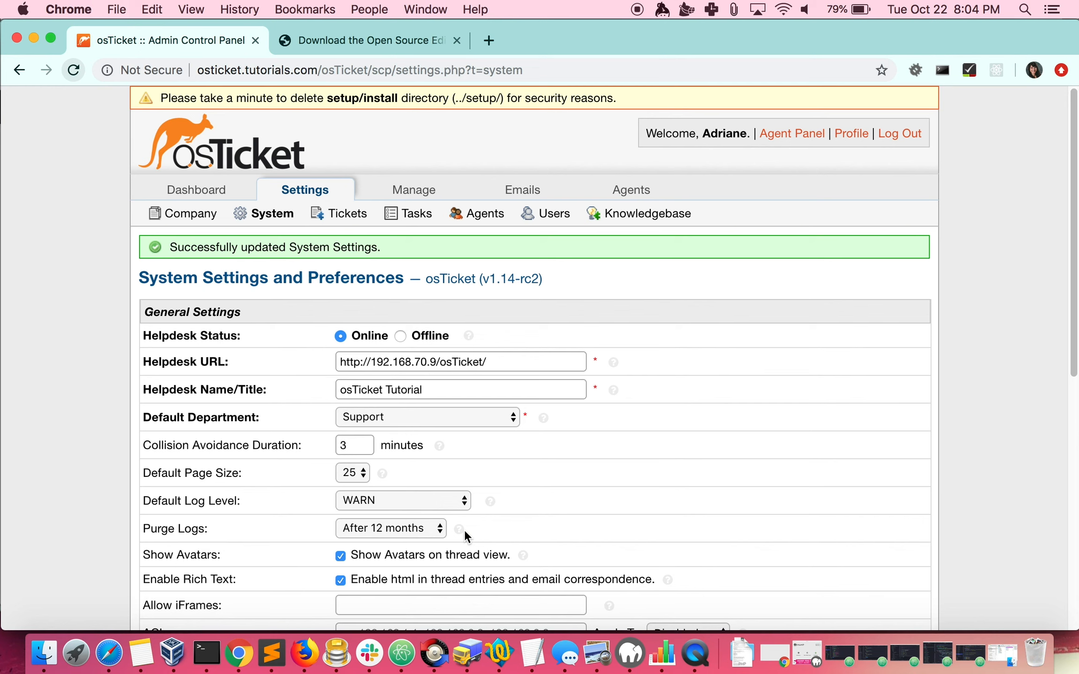
Enable email fetching in the email settings and save the changes
{"action": "mouse_move", "coordinate": [520, 192]}
{"action": "left_click", "coordinate": [525, 236]}
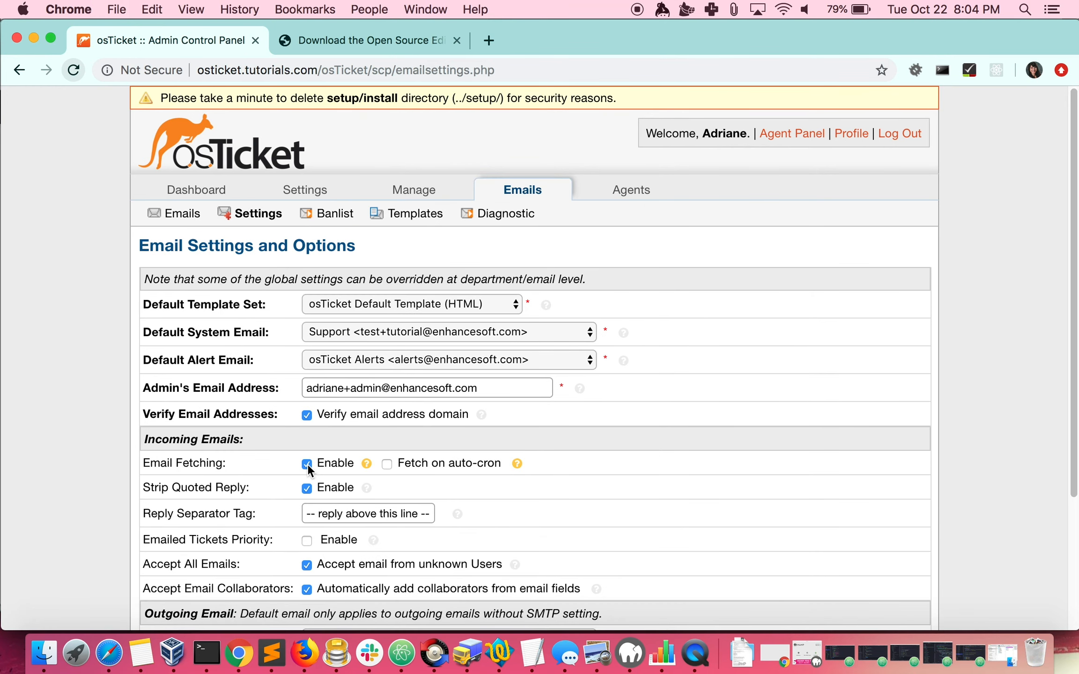
{"action": "scroll", "coordinate": [307, 465], "scroll_direction": "down", "scroll_amount": 5}
{"action": "left_click", "coordinate": [449, 528]}
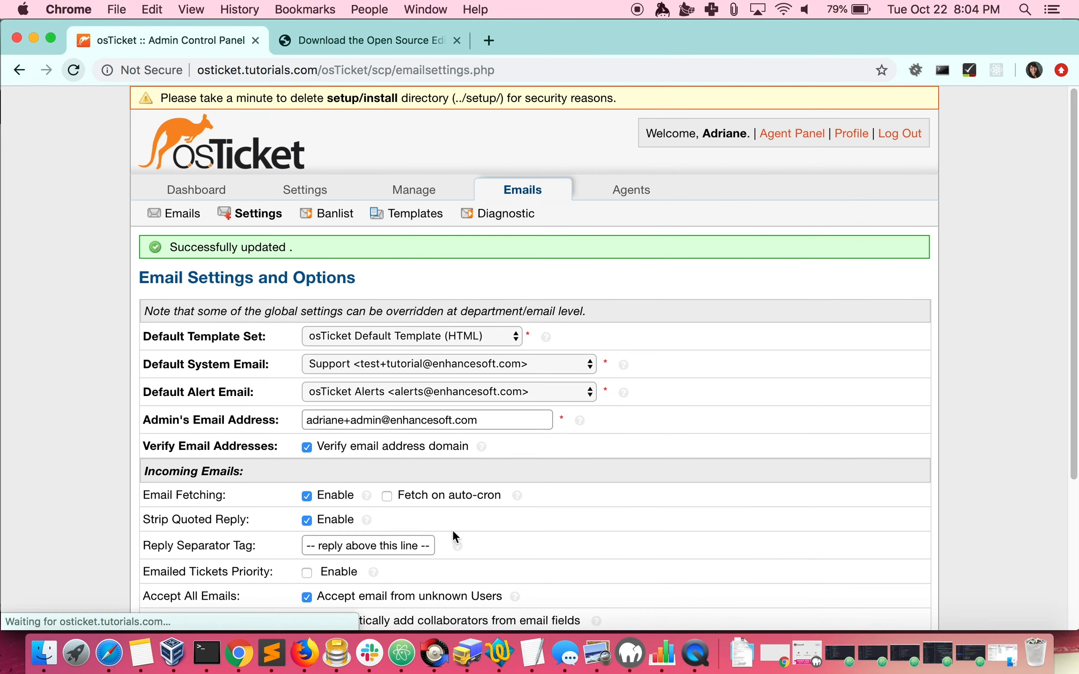